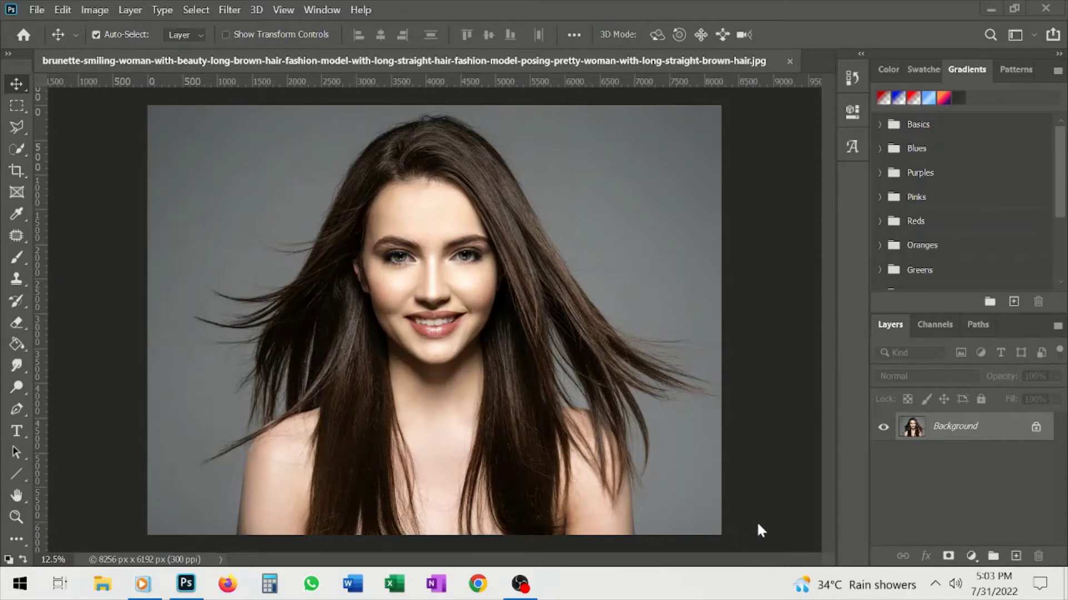
Add a Gradient fill layer with a red start stop fading to transparent, angle 0
{"action": "left_click", "coordinate": [971, 558]}
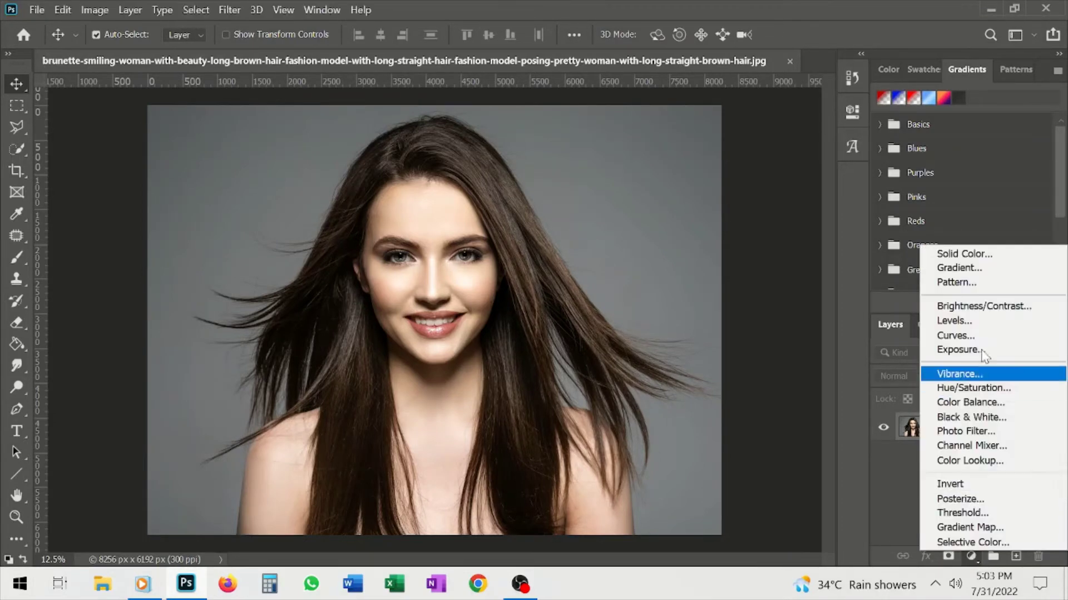
{"action": "left_click", "coordinate": [959, 268]}
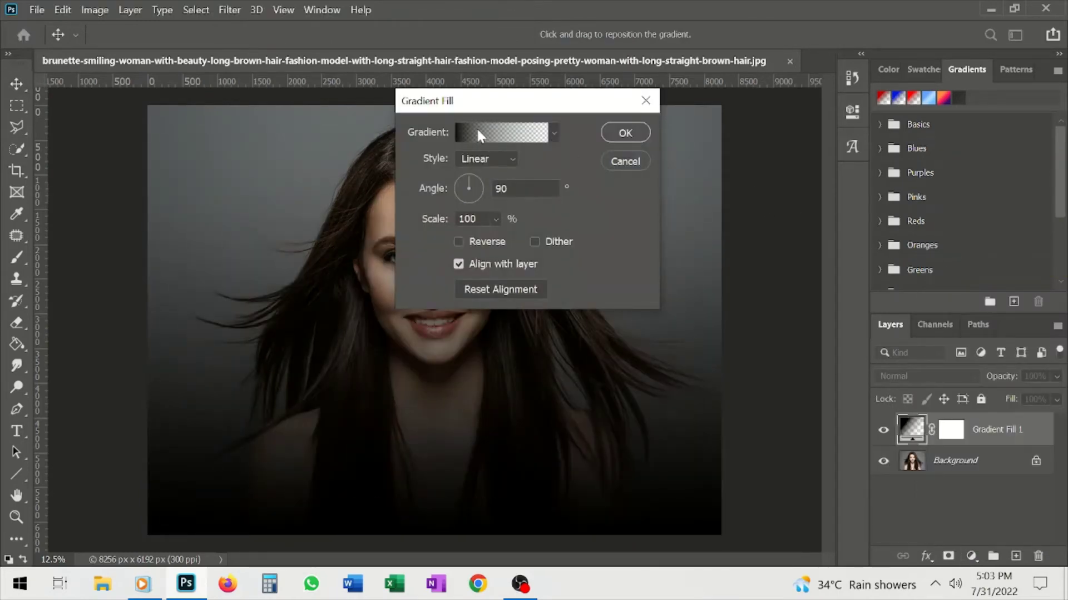
{"action": "left_click", "coordinate": [477, 131]}
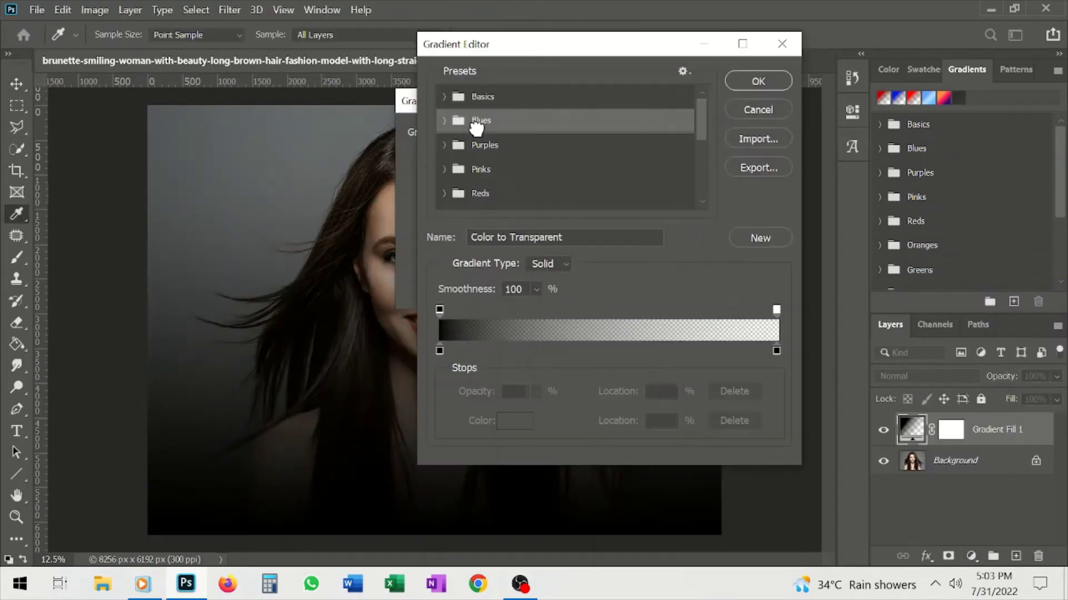
{"action": "double_click", "coordinate": [439, 350]}
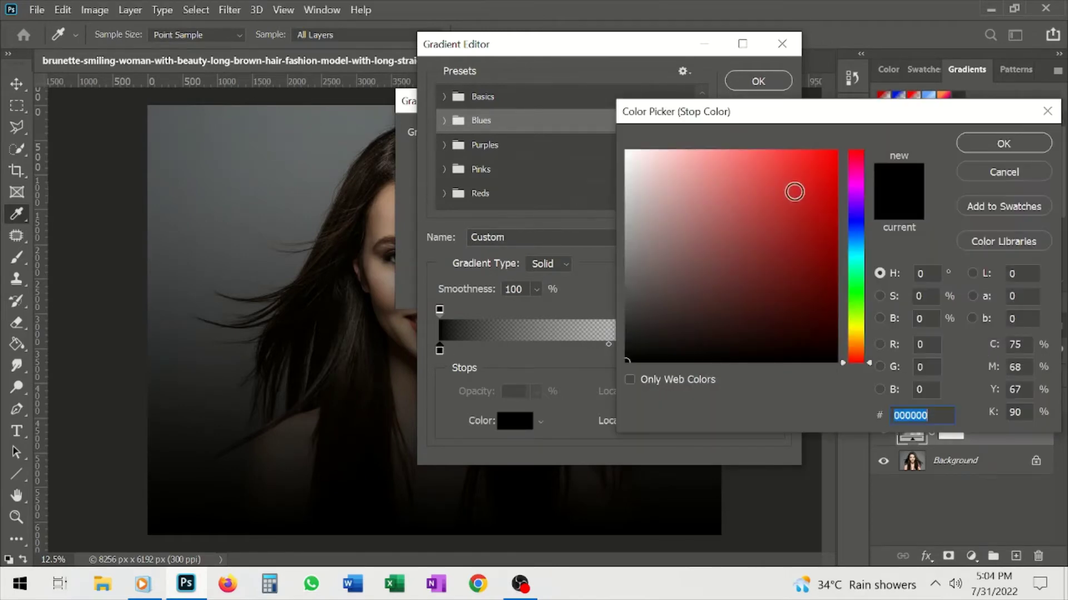
{"action": "left_click", "coordinate": [794, 192]}
{"action": "left_click", "coordinate": [1006, 142]}
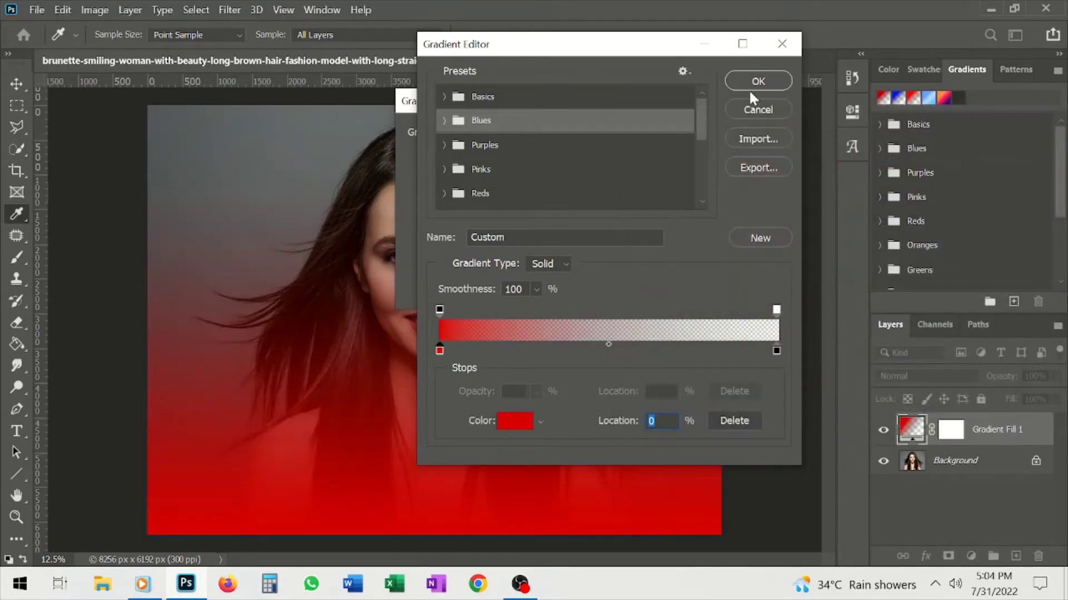
{"action": "left_click", "coordinate": [753, 82]}
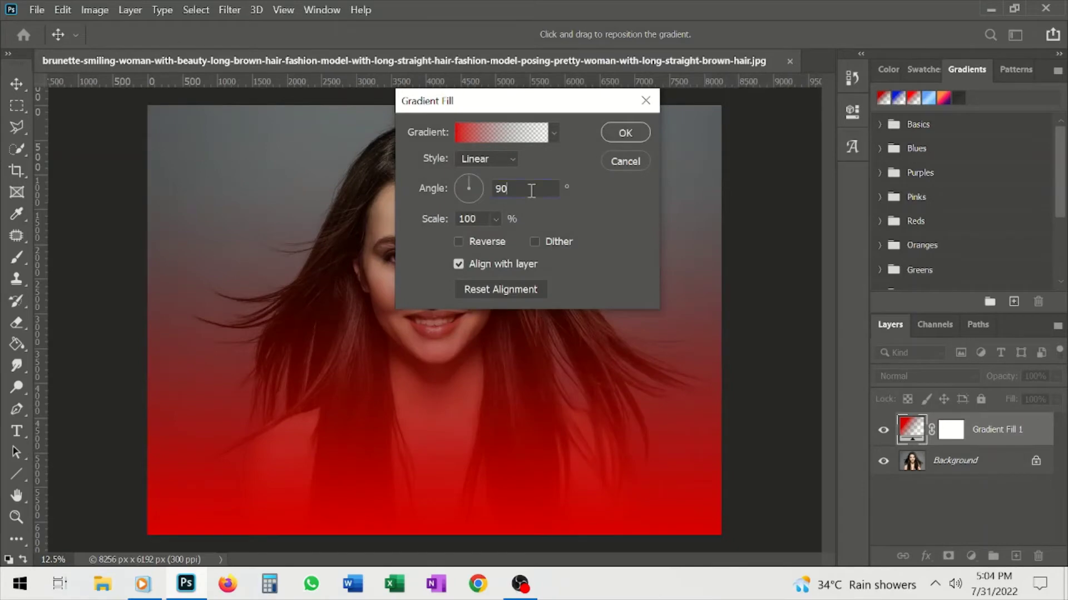
{"action": "left_click_drag", "start_coordinate": [531, 190], "coordinate": [460, 185]}
{"action": "type", "text": "0"}
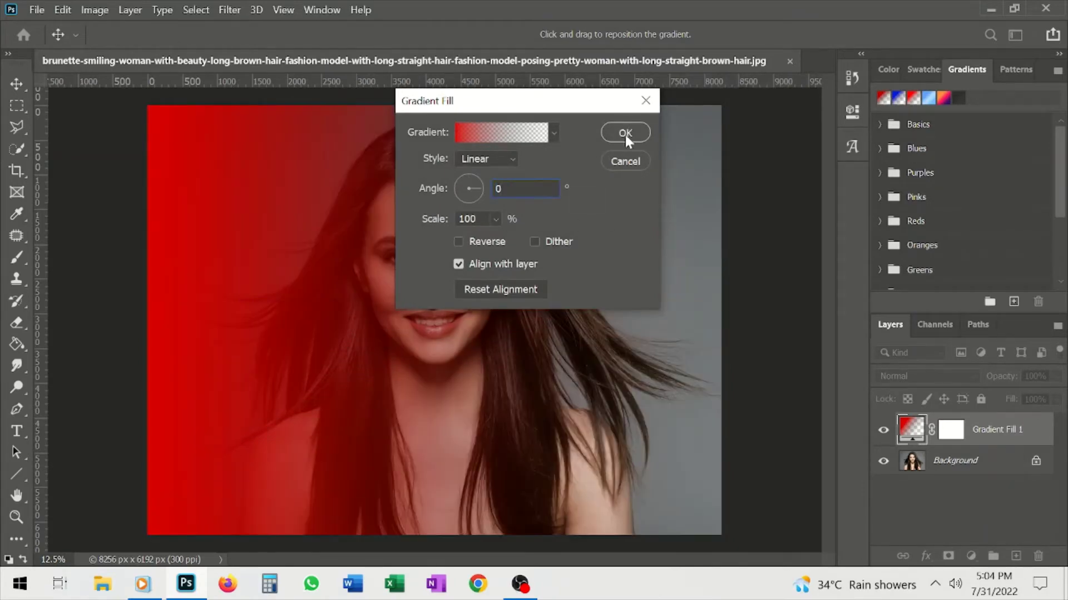
{"action": "left_click", "coordinate": [625, 134]}
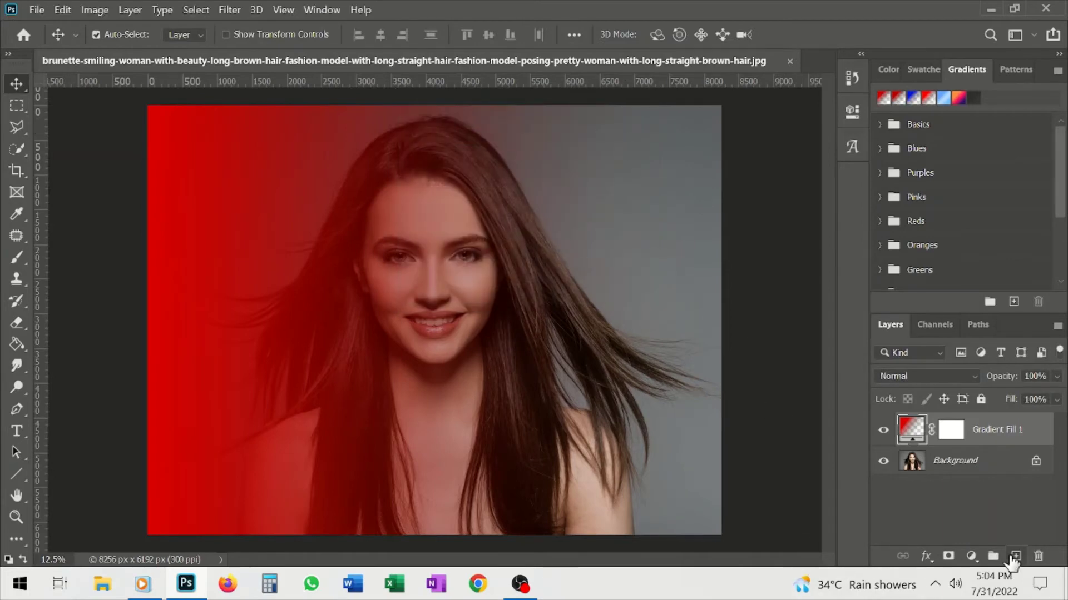
Add a second Gradient fill layer with a deep blue #0008b3 start stop, angle 180
{"action": "left_click", "coordinate": [970, 556]}
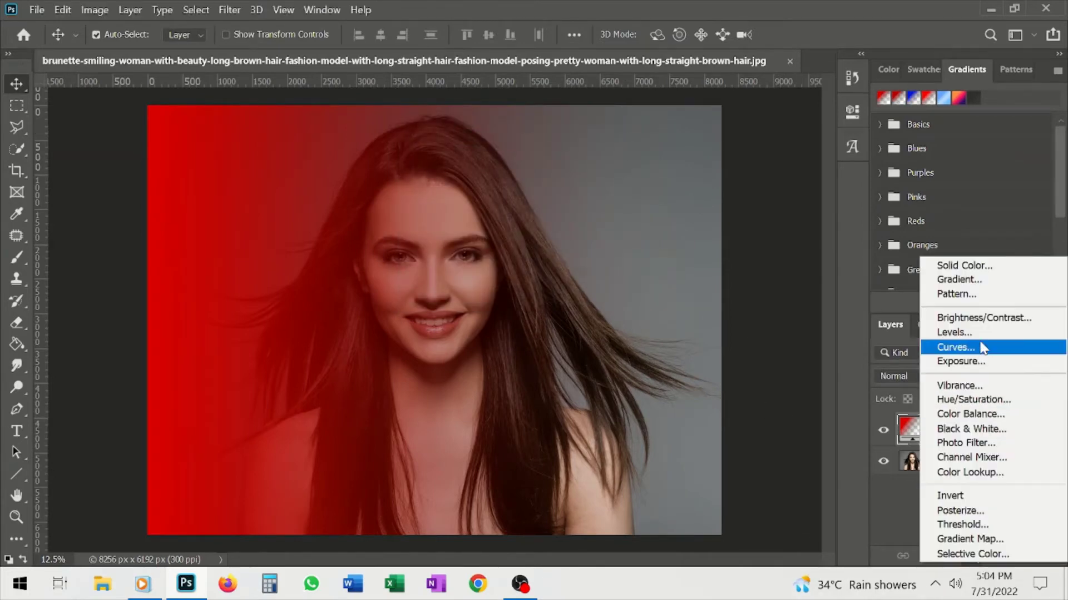
{"action": "left_click", "coordinate": [982, 282]}
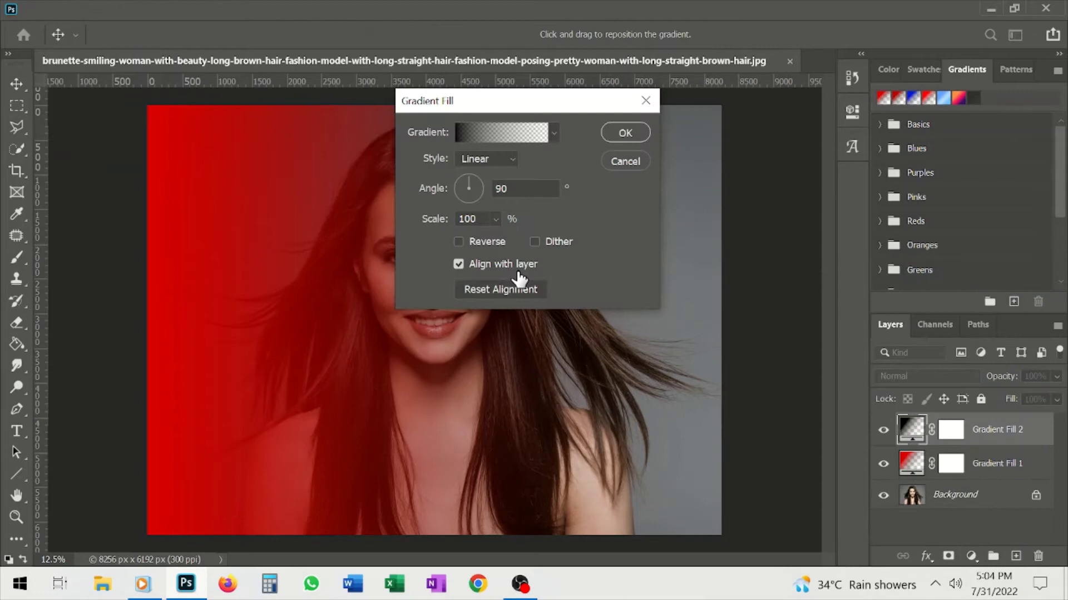
{"action": "left_click", "coordinate": [505, 133]}
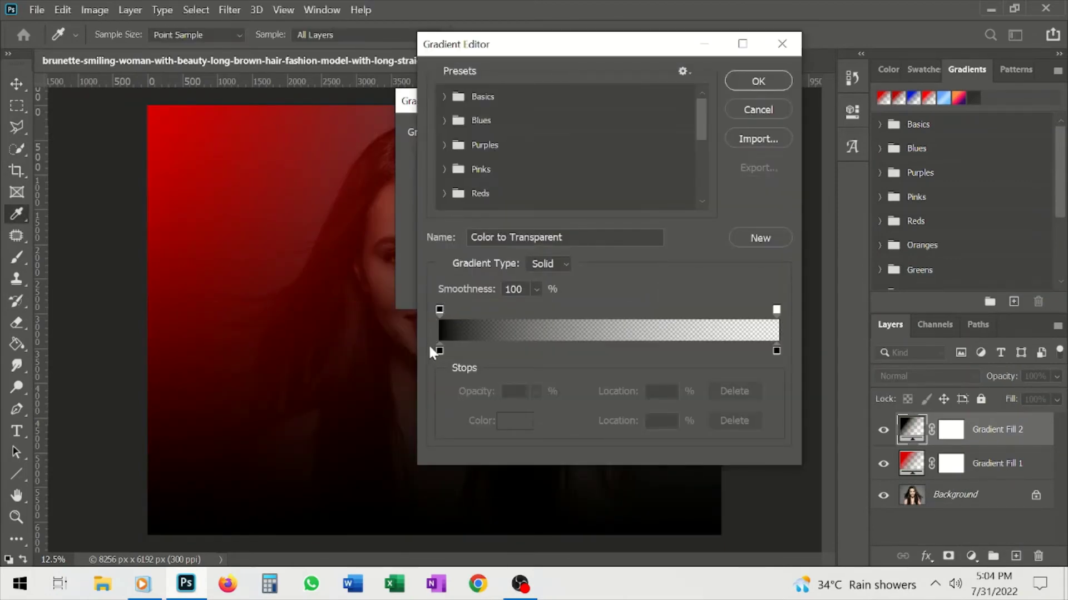
{"action": "double_click", "coordinate": [437, 351]}
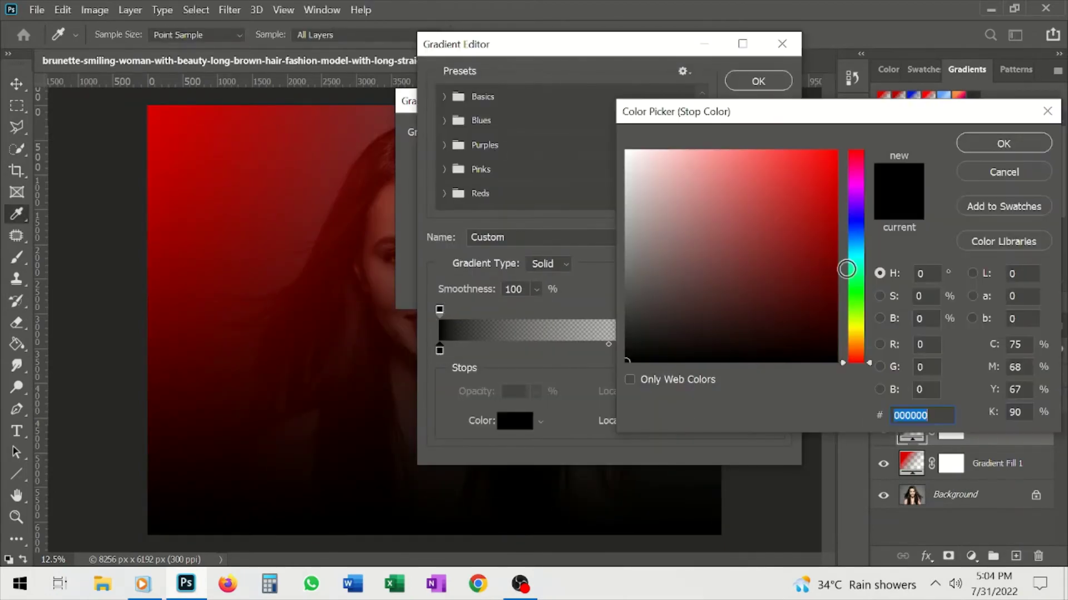
{"action": "left_click_drag", "start_coordinate": [853, 243], "coordinate": [852, 222]}
{"action": "left_click", "coordinate": [836, 215]}
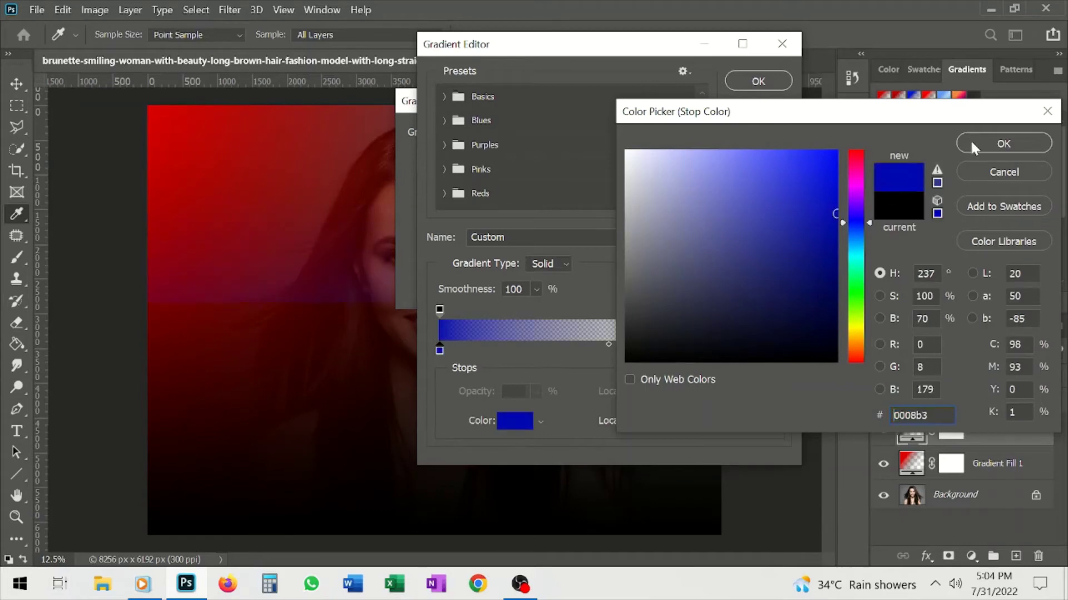
{"action": "left_click", "coordinate": [970, 144]}
{"action": "left_click", "coordinate": [754, 81]}
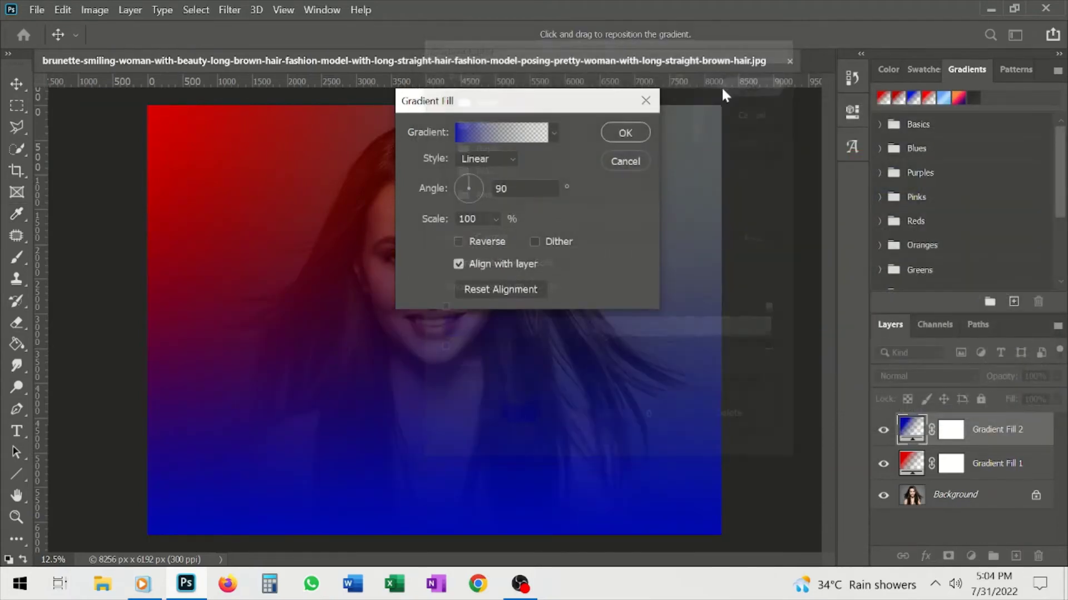
{"action": "left_click", "coordinate": [429, 182]}
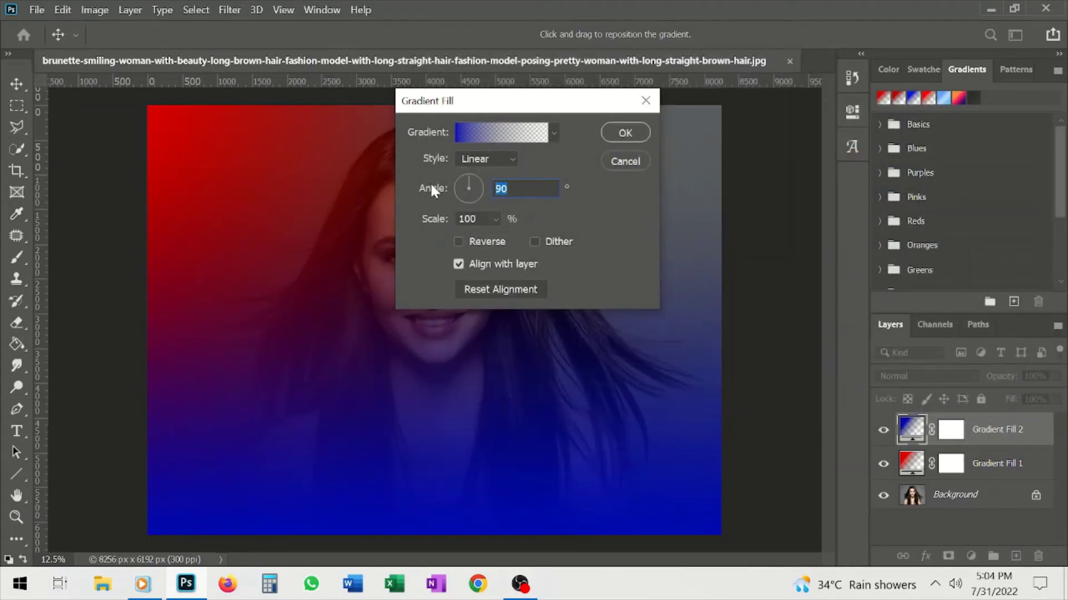
{"action": "type", "text": "180"}
{"action": "key", "text": "Return"}
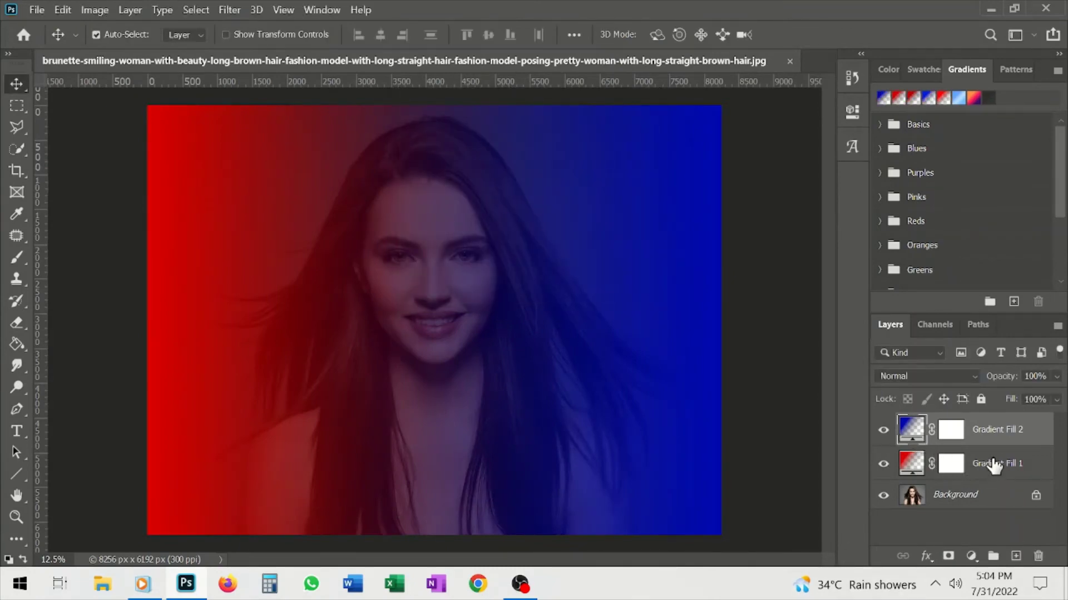
Select both Gradient Fill layers together and set their blend mode to Color
{"action": "left_click", "coordinate": [978, 465], "text": "shift"}
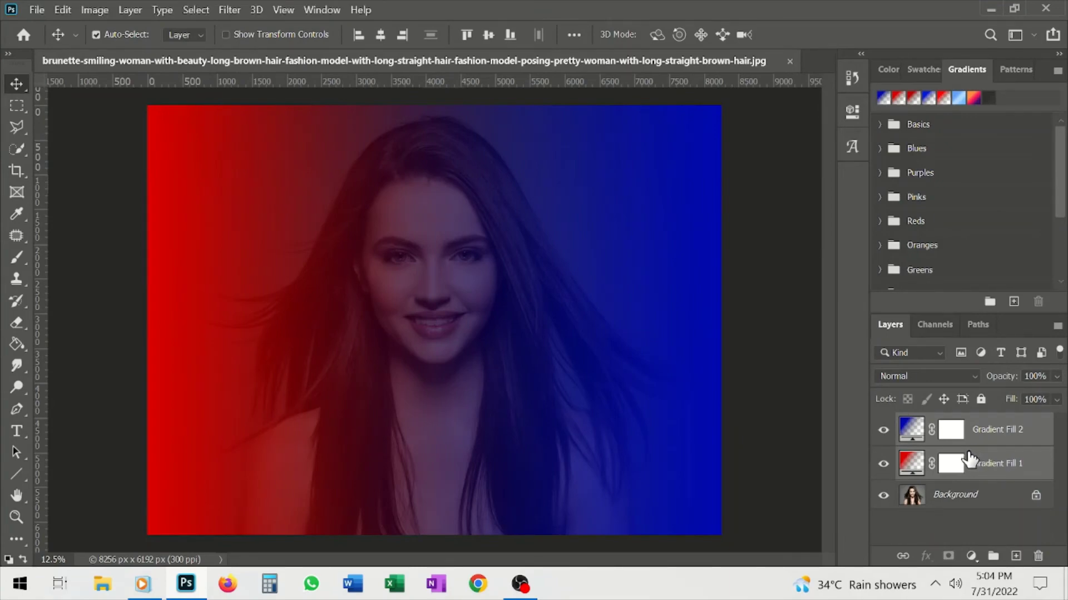
{"action": "left_click", "coordinate": [920, 374]}
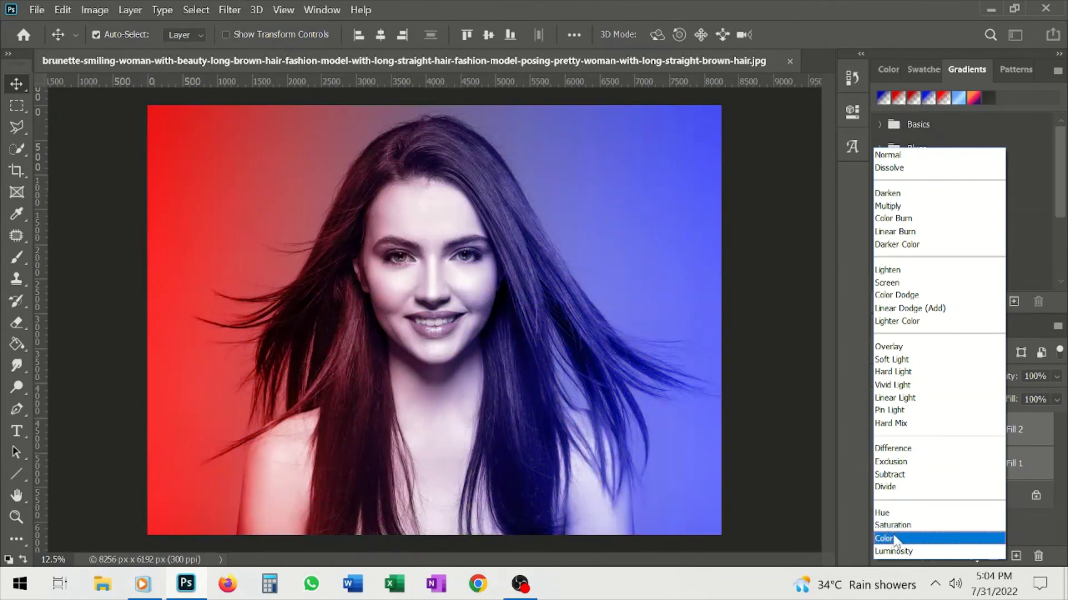
{"action": "left_click", "coordinate": [895, 539]}
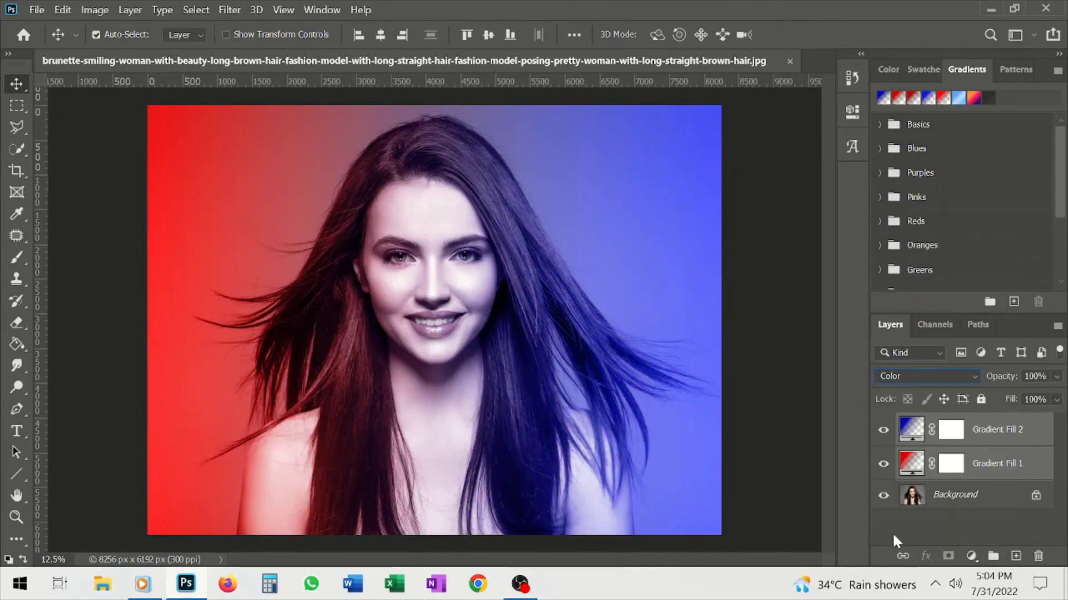